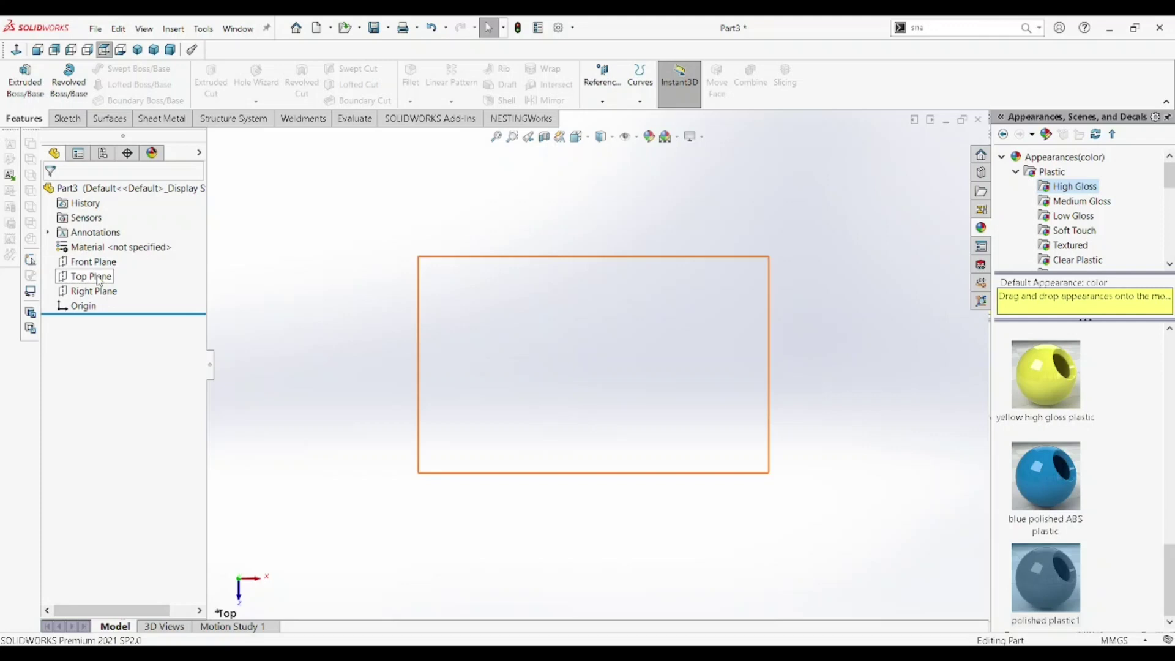
Sketch a center rectangle on the Top Plane, centred on the origin.
click(99, 280)
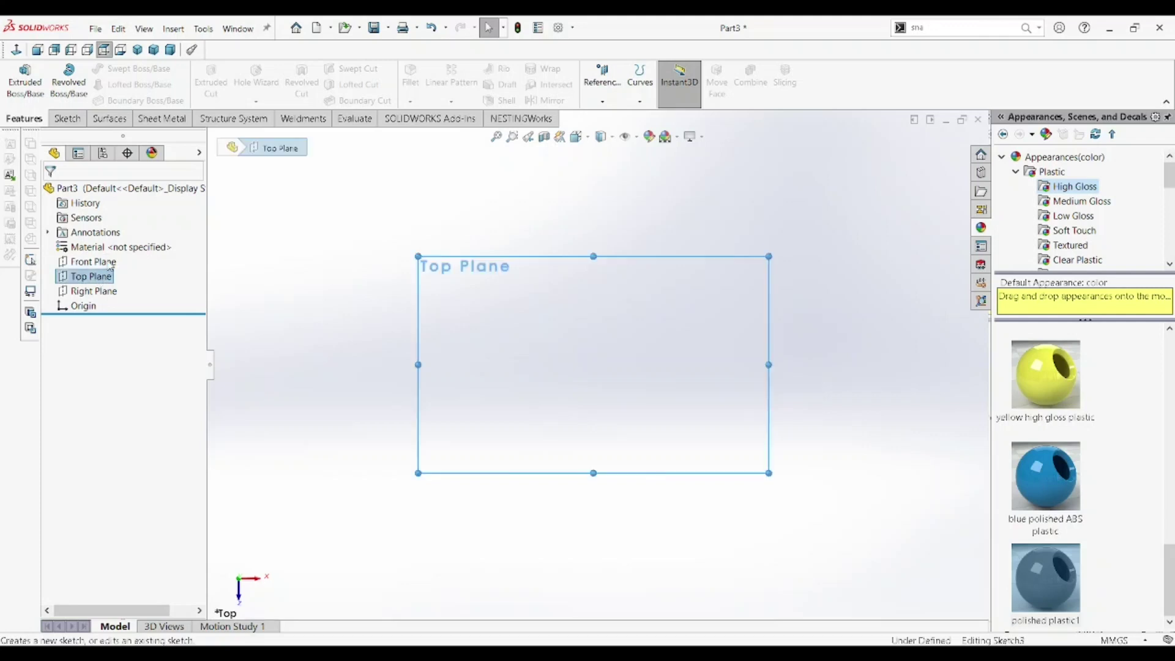
click(111, 265)
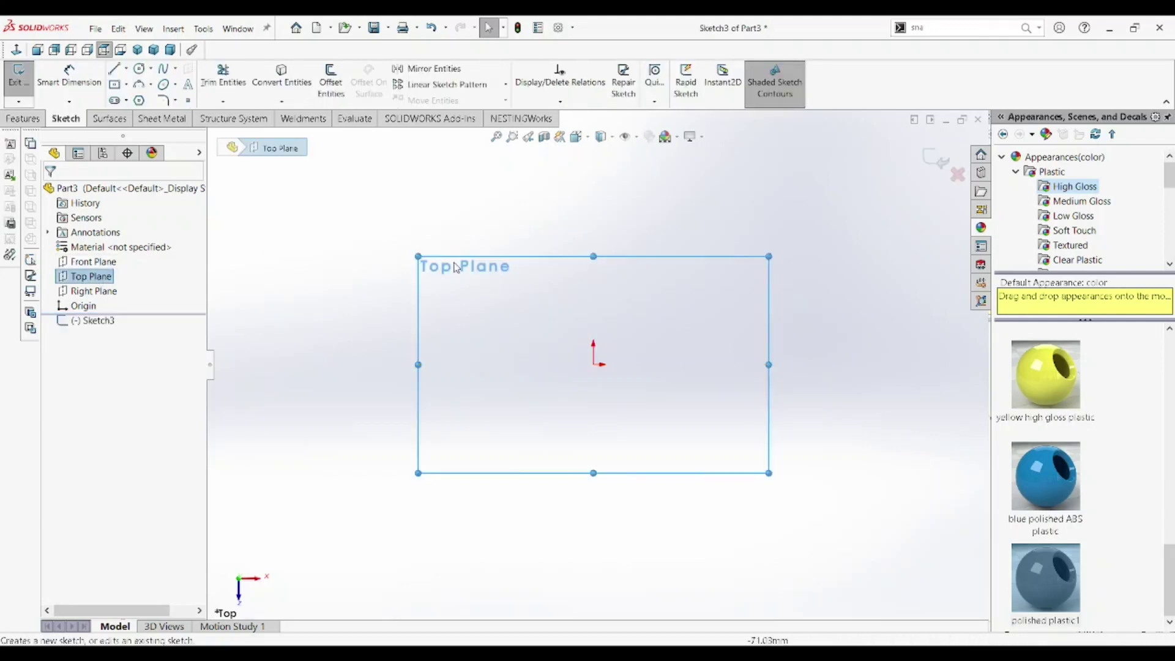
click(115, 84)
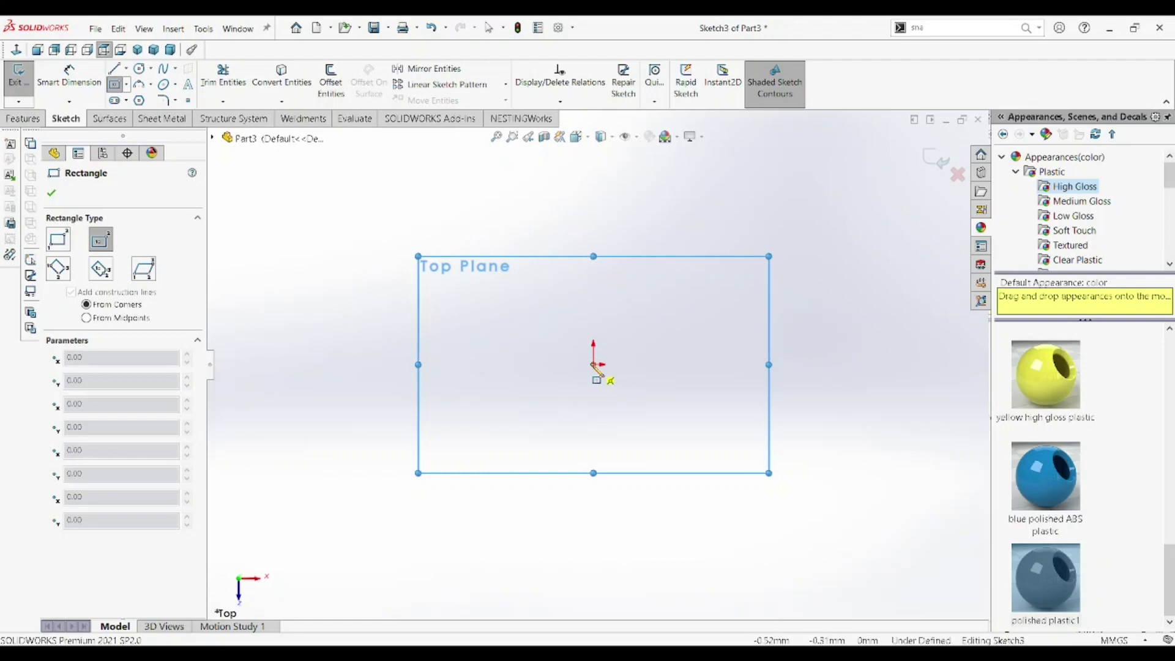
click(599, 364)
click(753, 267)
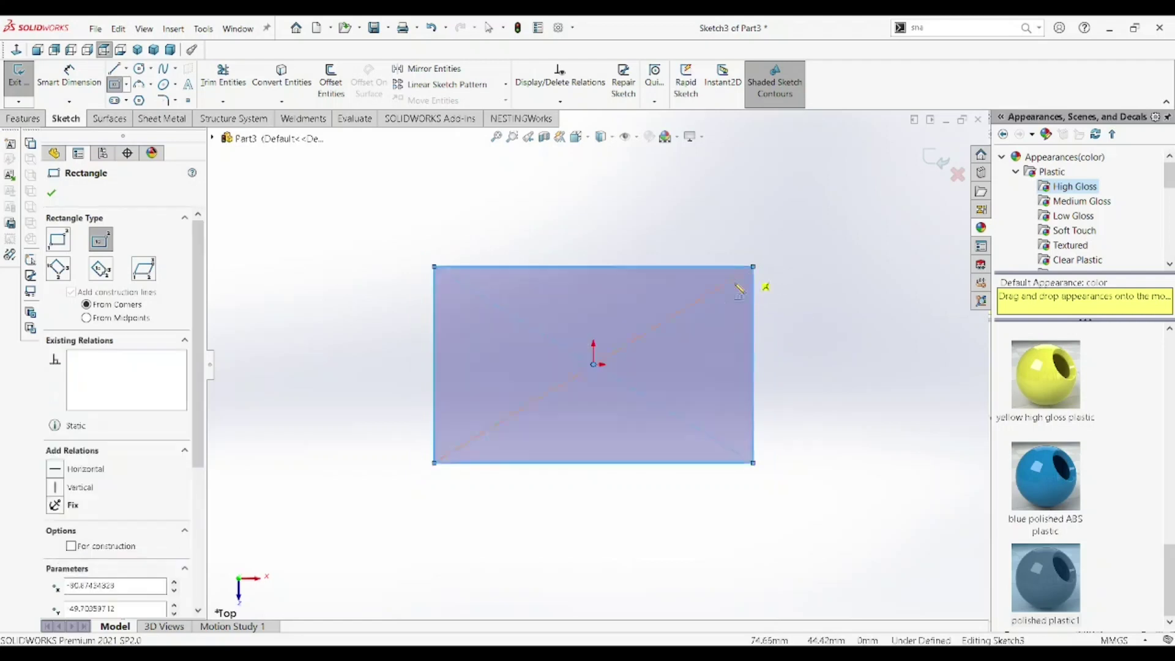
Dimension the rectangle's top edge to 60 mm and left edge to 40 mm.
click(72, 72)
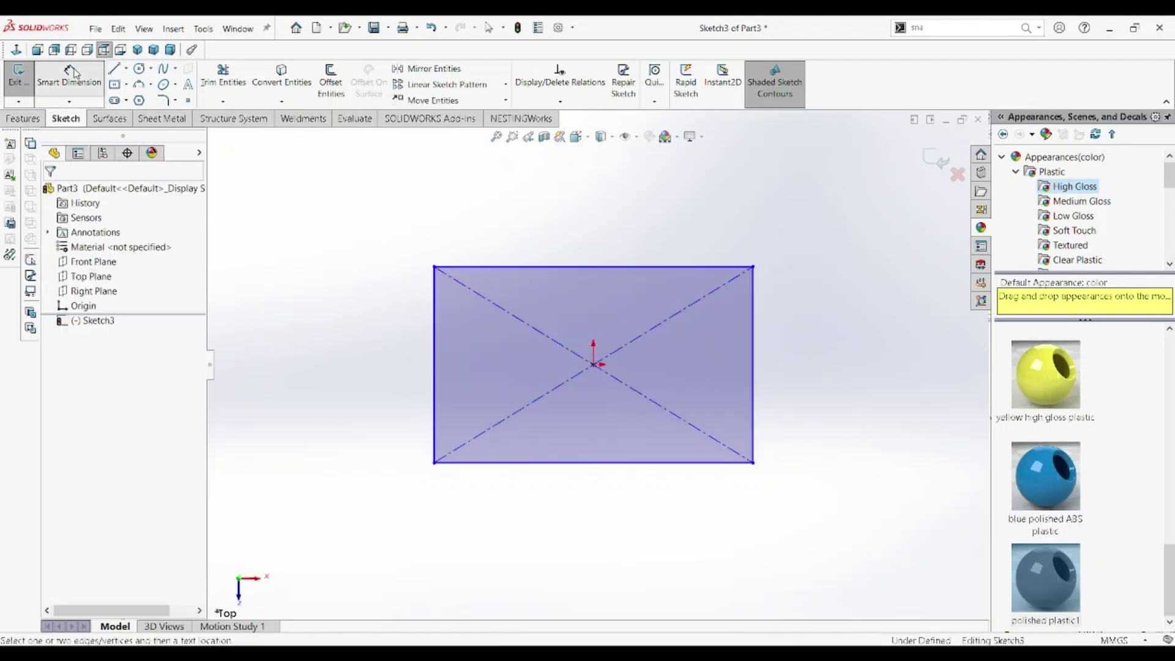
click(570, 262)
click(573, 233)
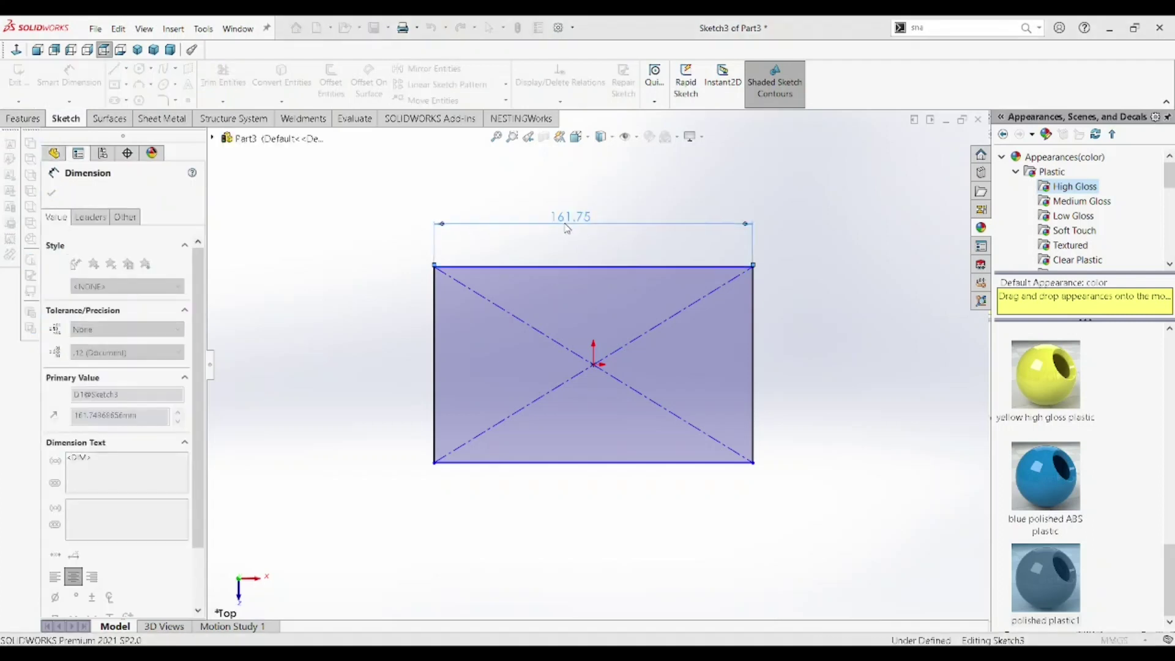
text(60)
key(Return)
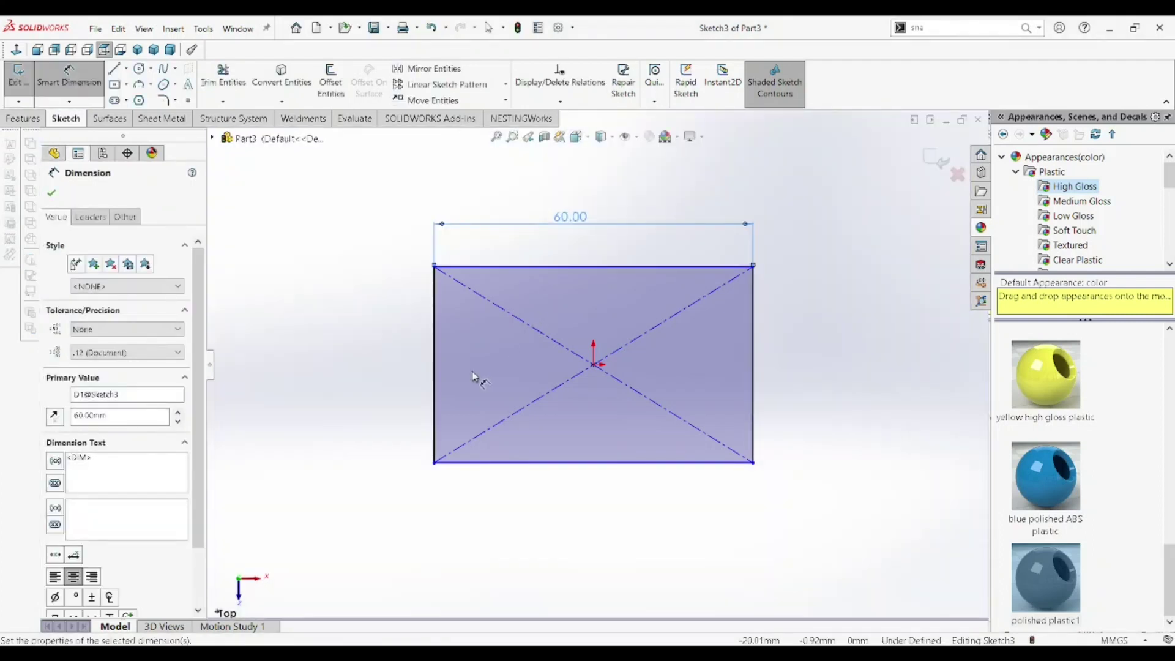
click(437, 362)
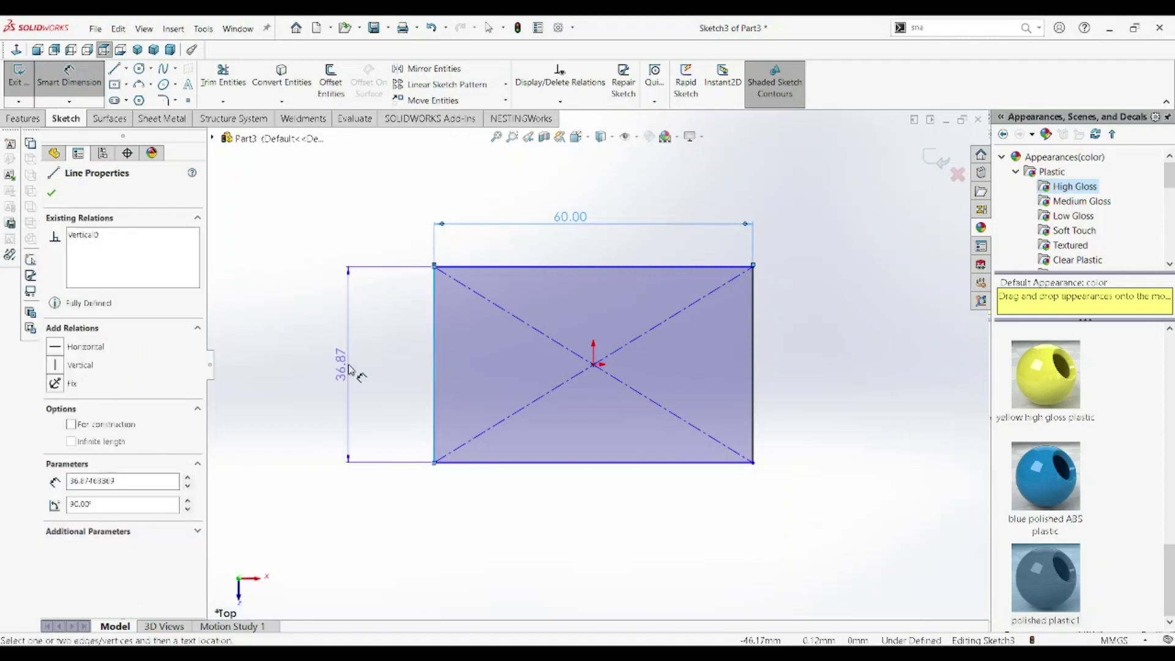
click(349, 367)
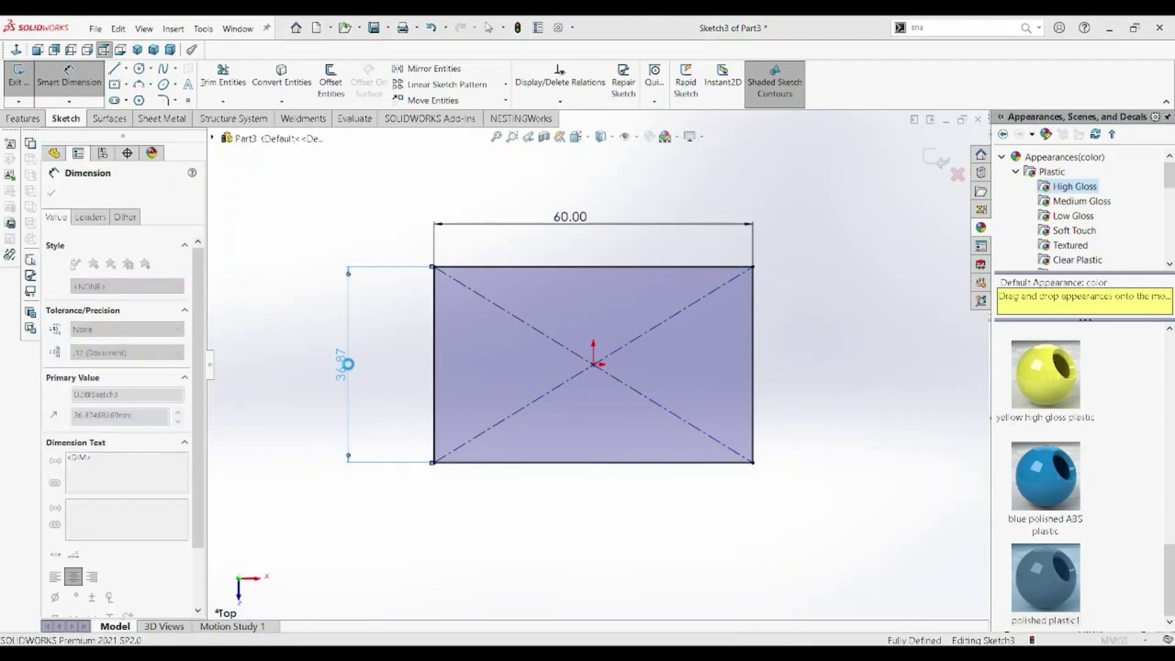
text(40)
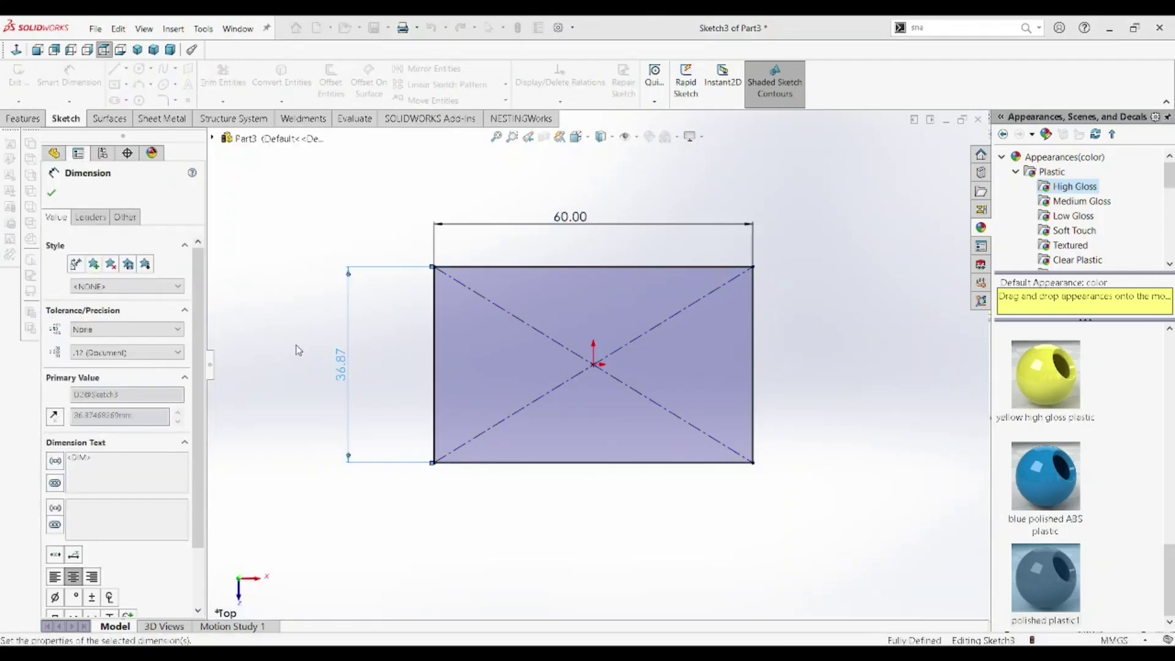
key(Return)
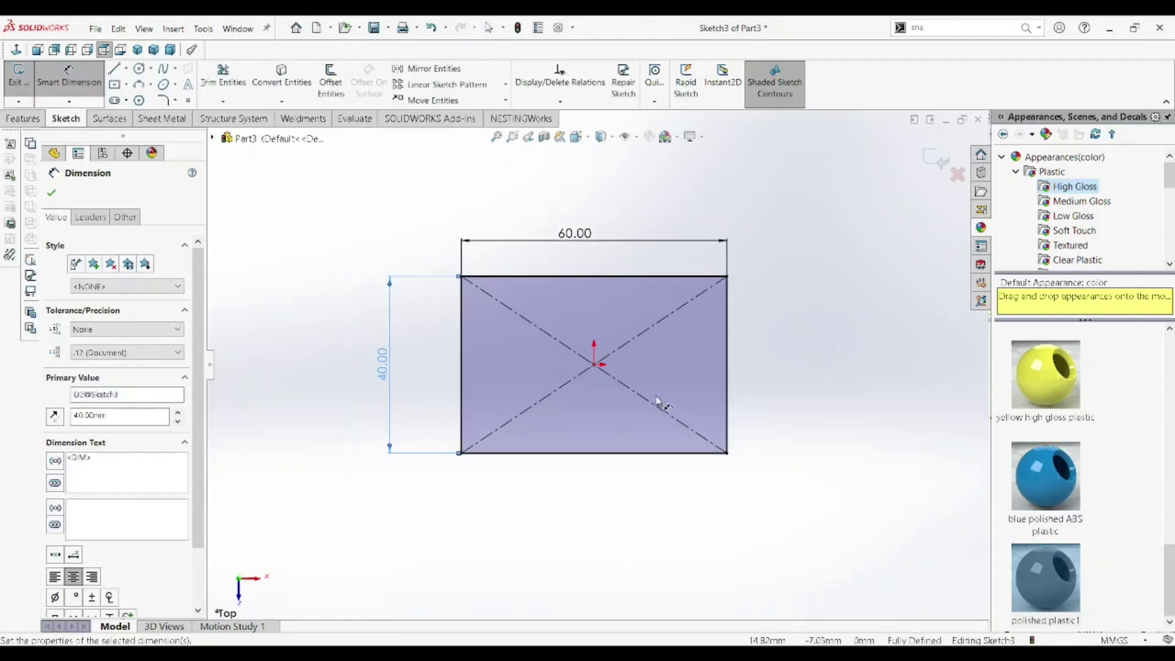
click(51, 195)
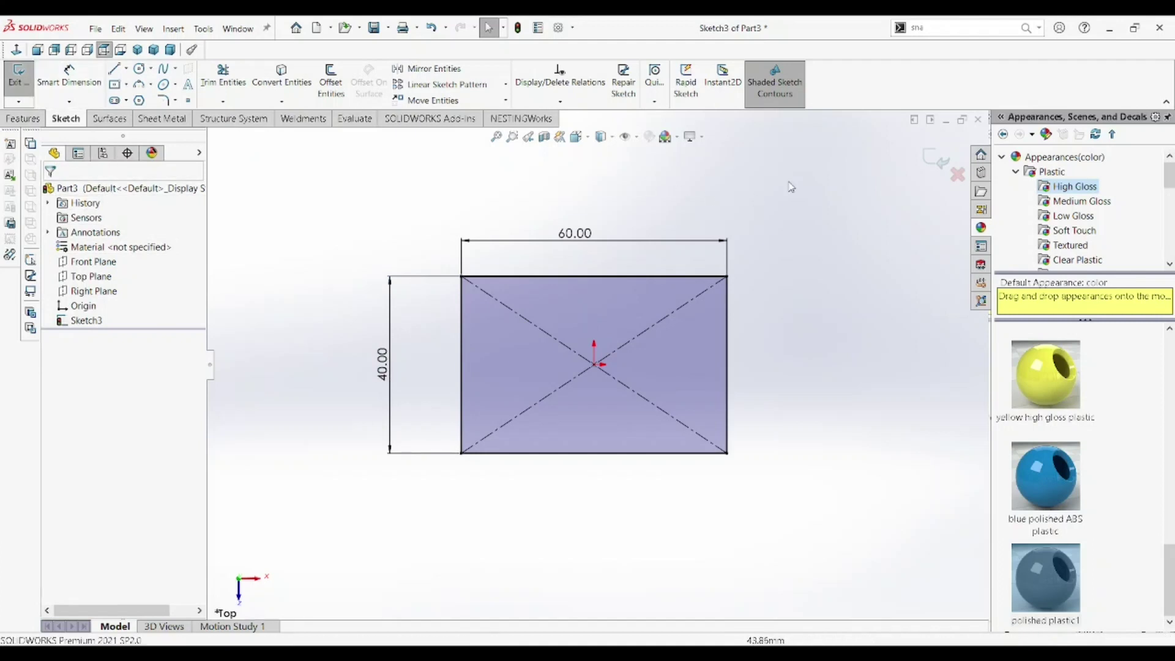
Exit the rectangle sketch and rename it 'base sketch' in the feature tree.
click(938, 159)
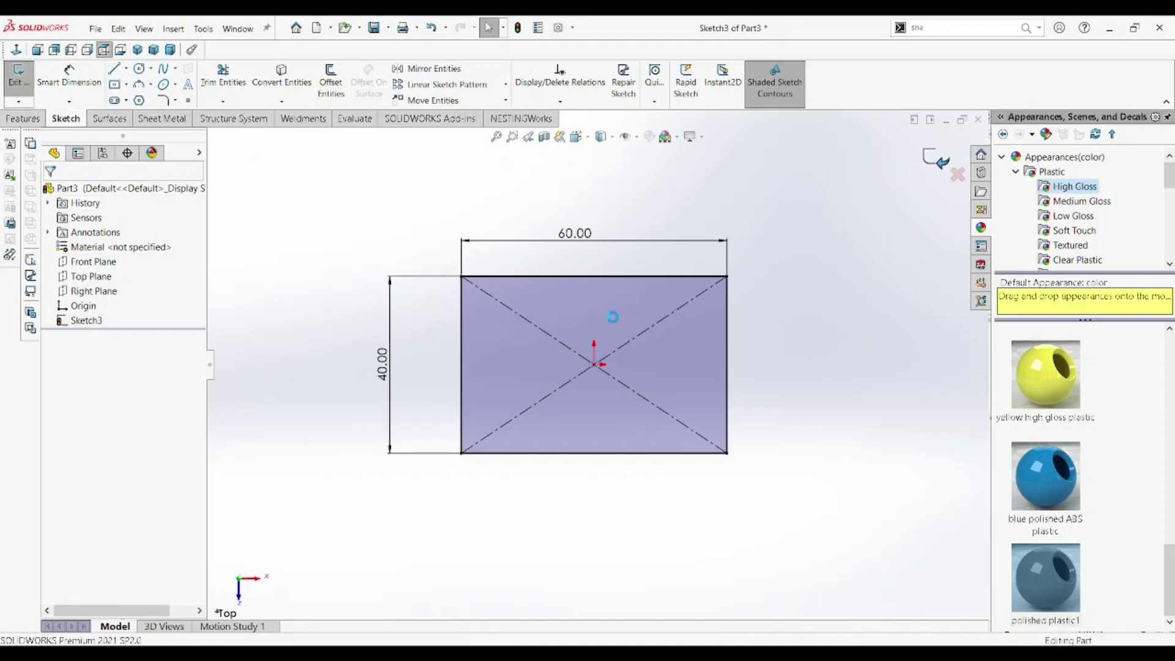
scroll(638, 375, down, 2)
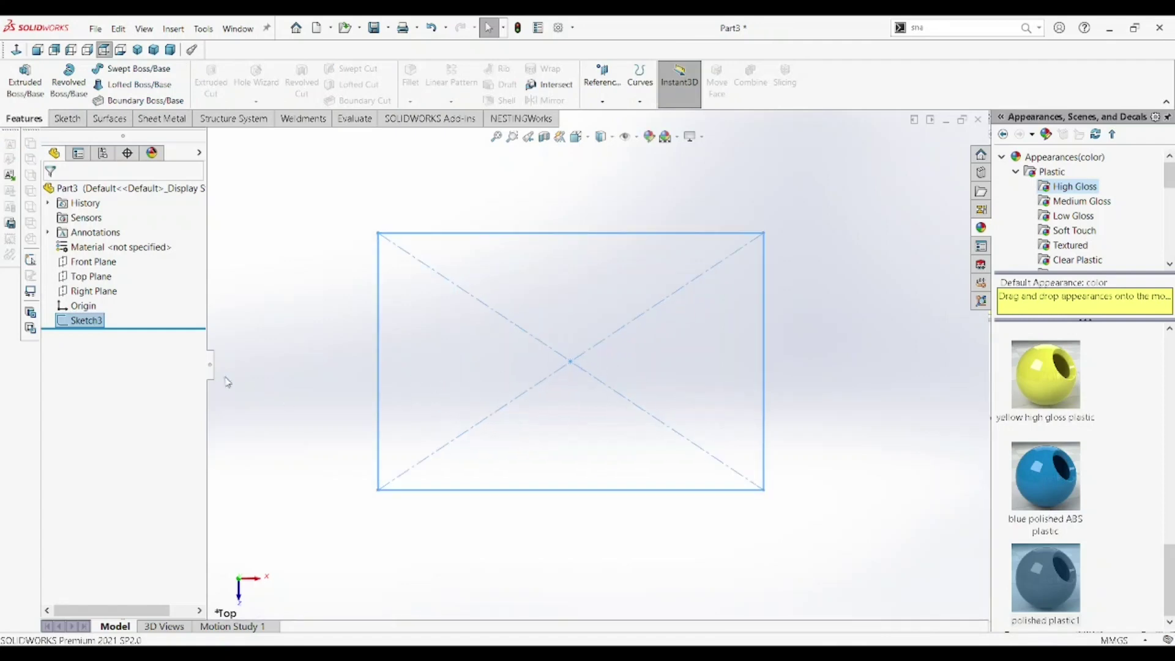
click(262, 280)
double_click(88, 322)
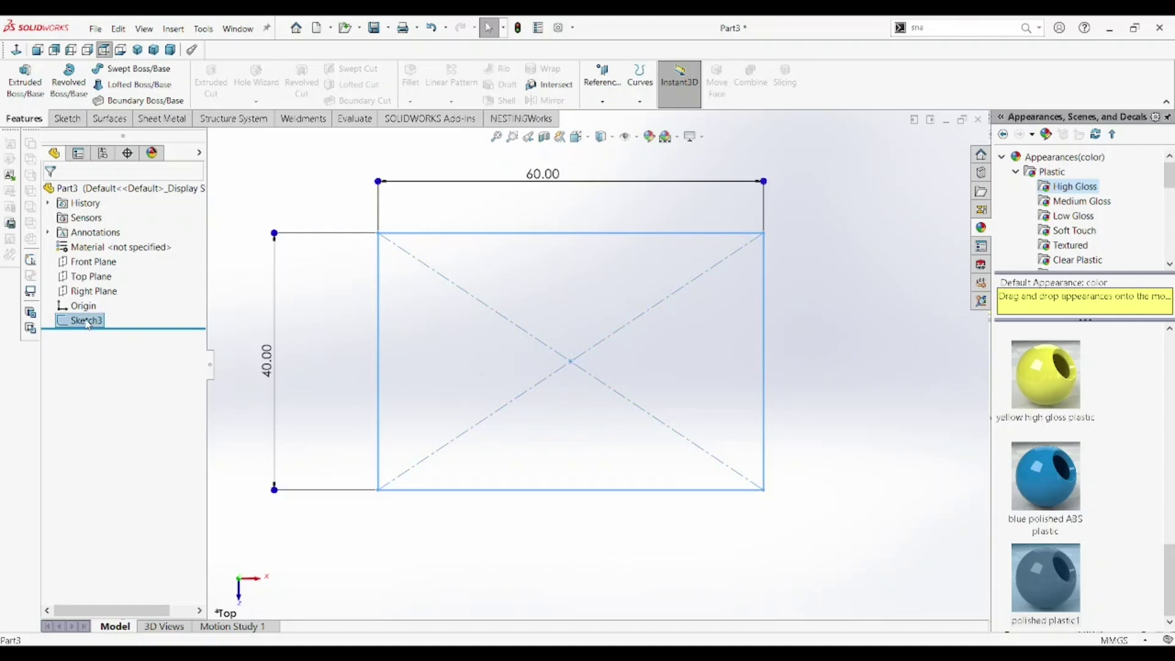
click(87, 321)
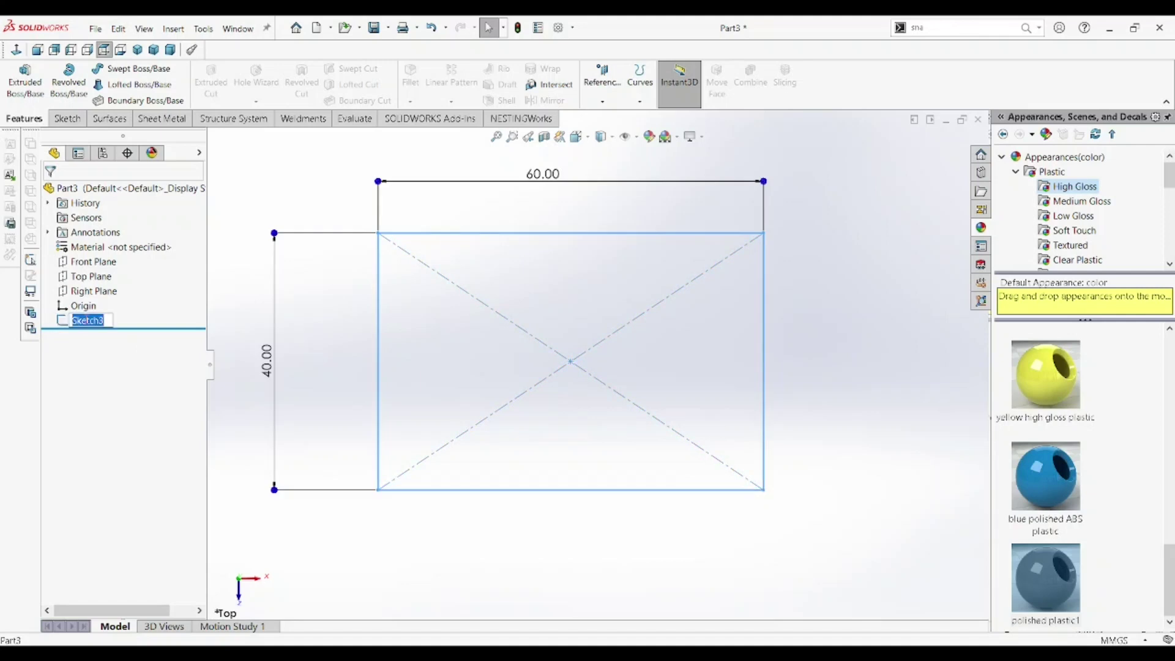
text(base s)
click(246, 212)
scroll(486, 341, up, 2)
scroll(571, 368, down, 3)
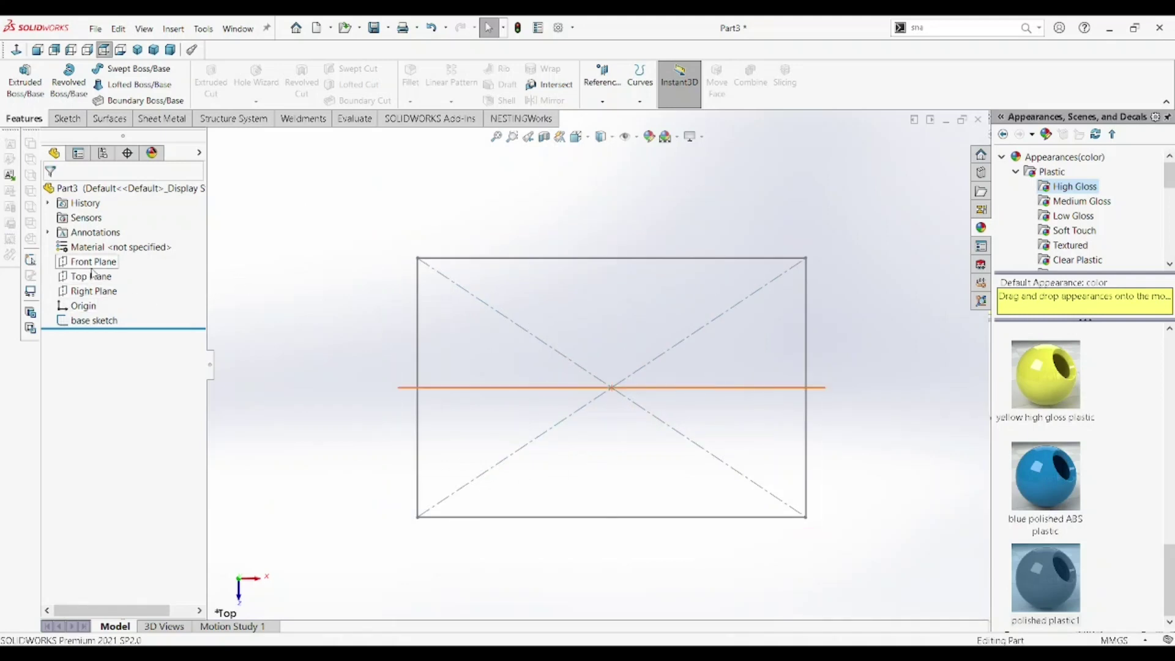
Start a new Top Plane sketch and convert the base sketch rectangle into it.
click(96, 274)
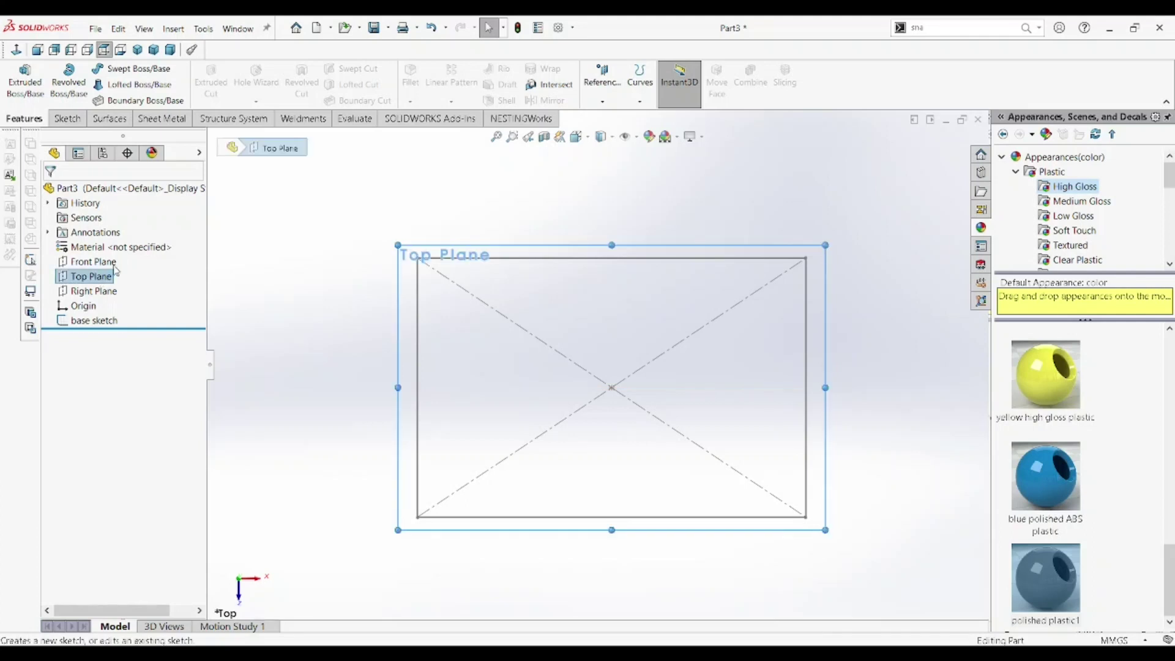
scroll(472, 360, up, 1)
scroll(577, 358, up, 1)
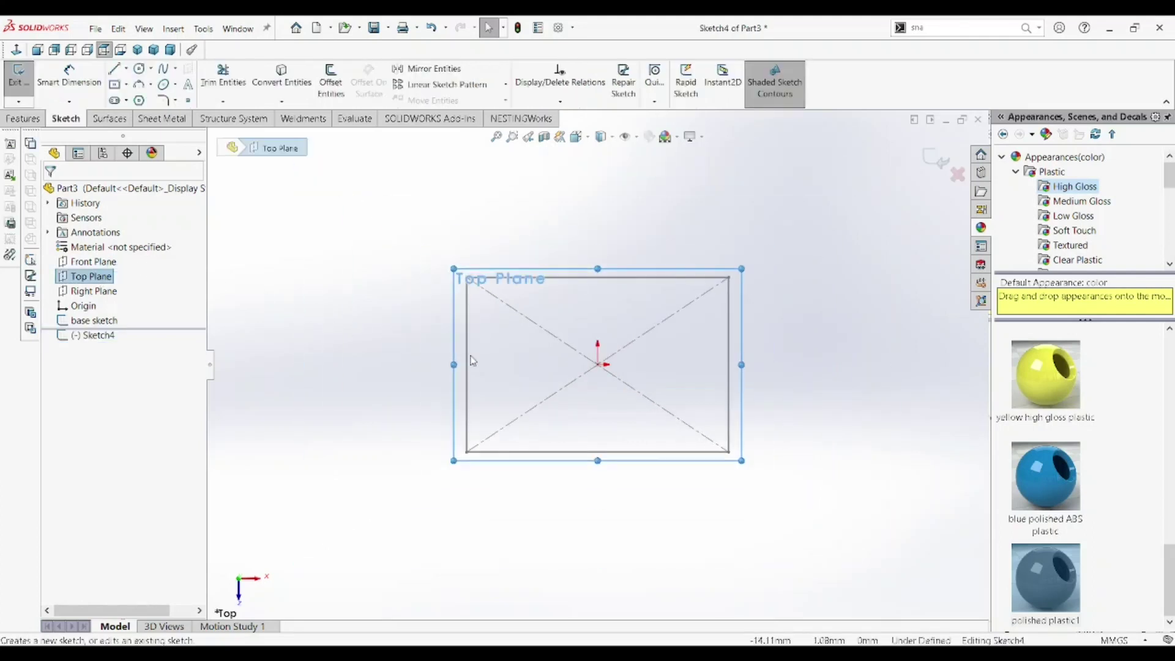
scroll(584, 355, down, 1)
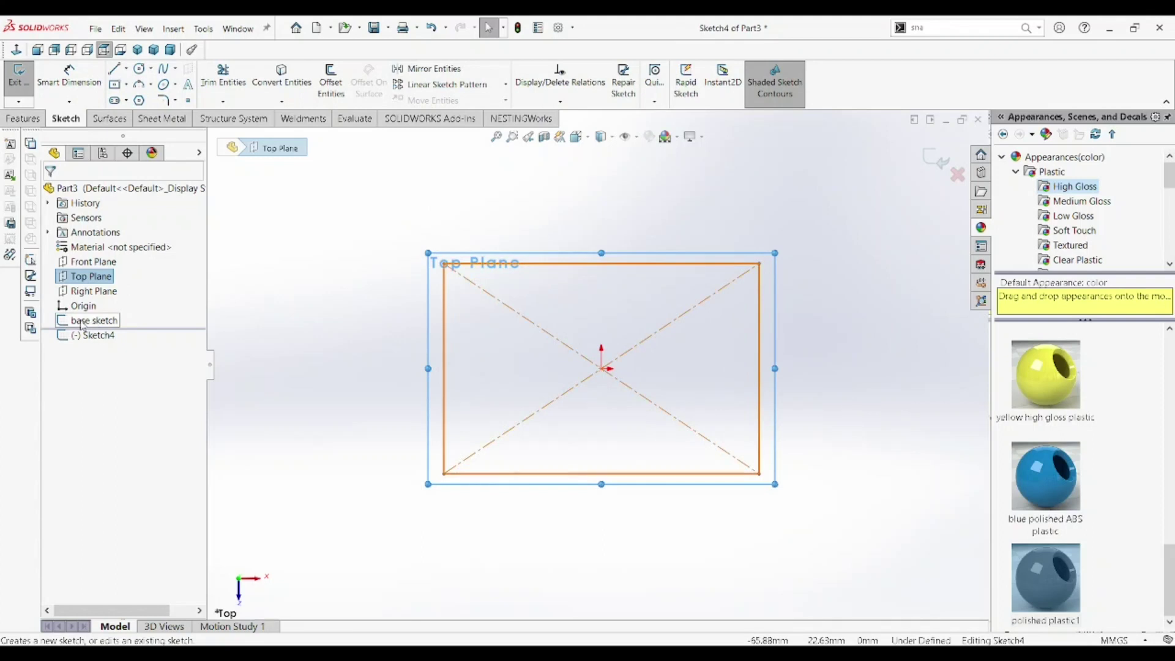
click(85, 320)
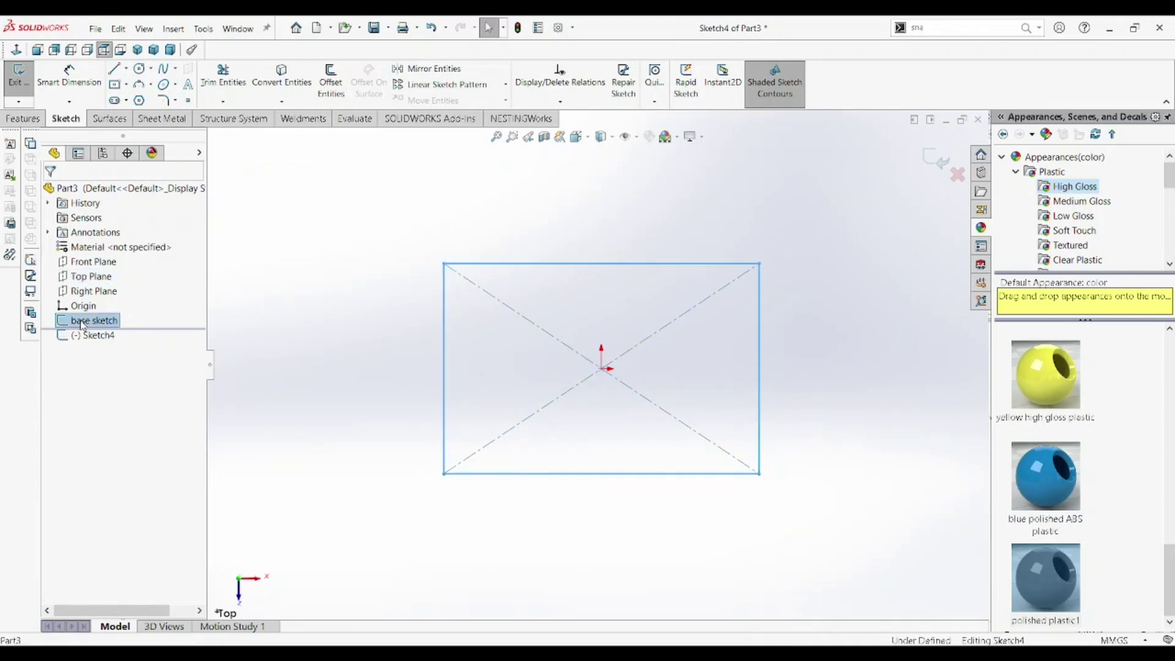
click(283, 72)
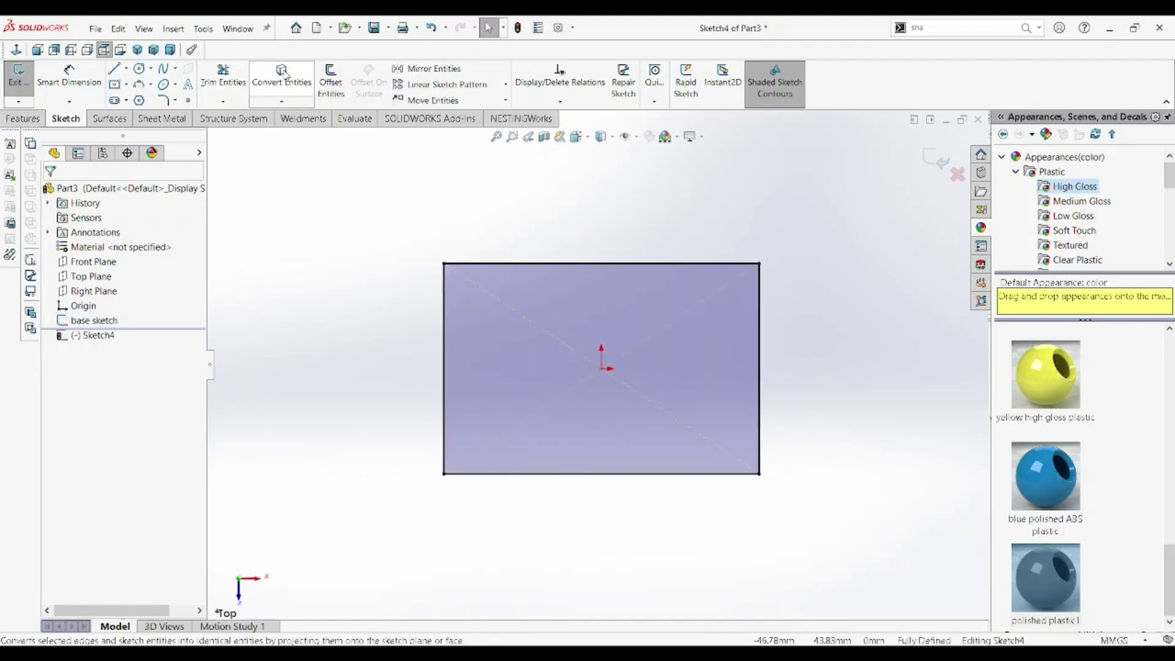
scroll(574, 451, up, 1)
scroll(743, 376, down, 1)
scroll(744, 375, down, 1)
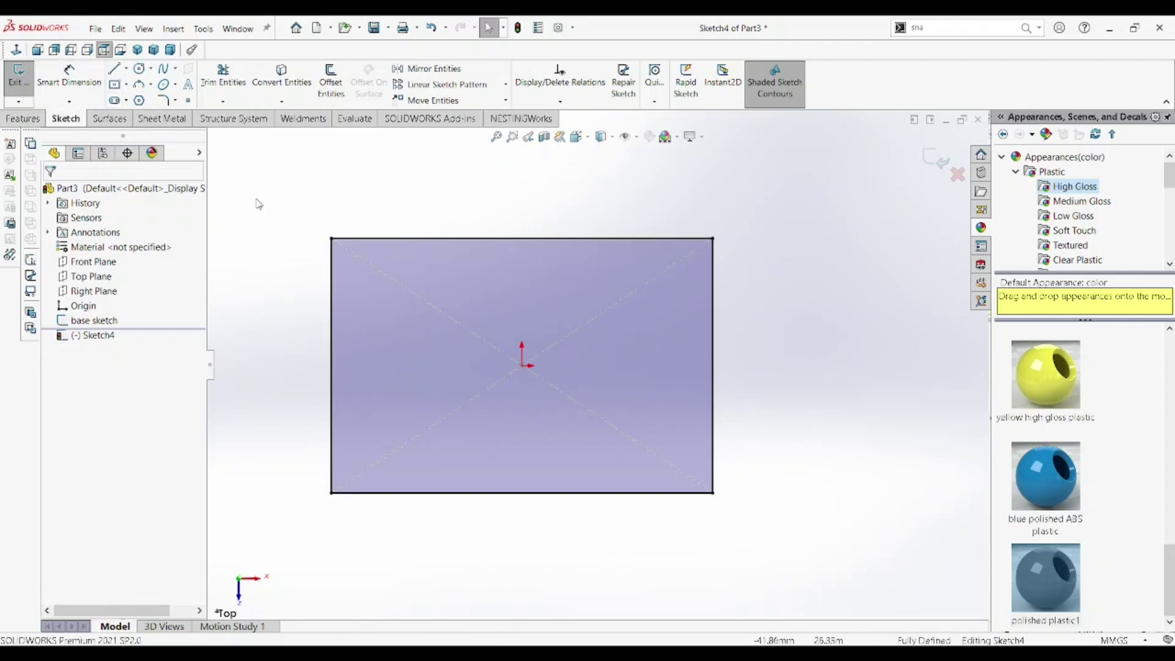
key(z)
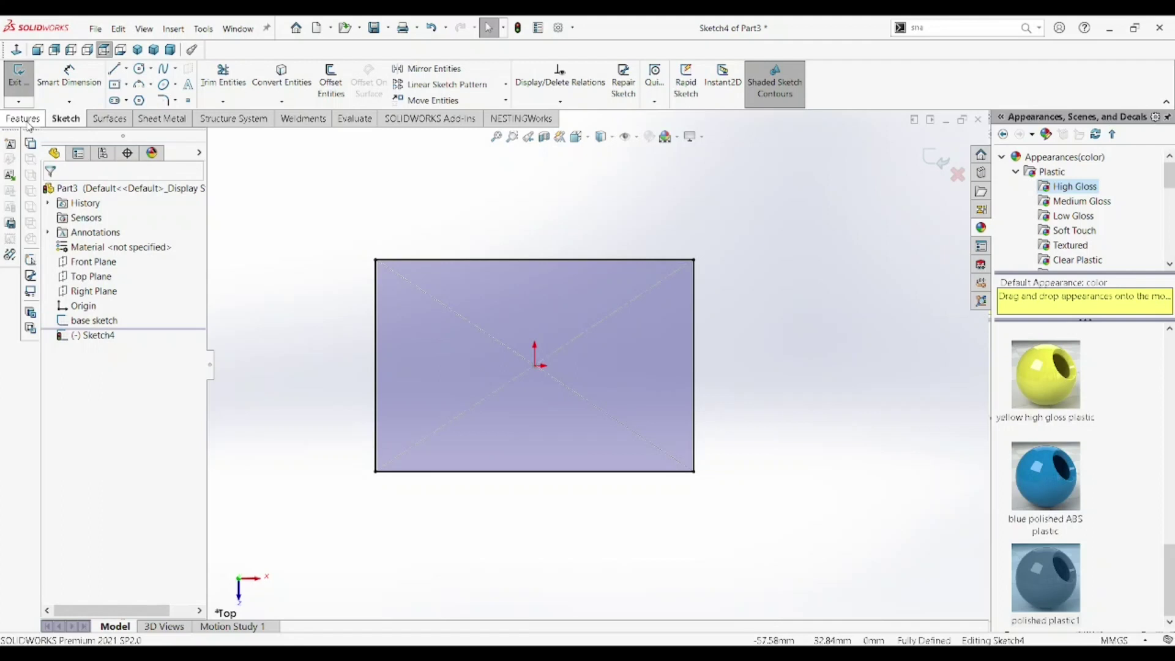
click(25, 119)
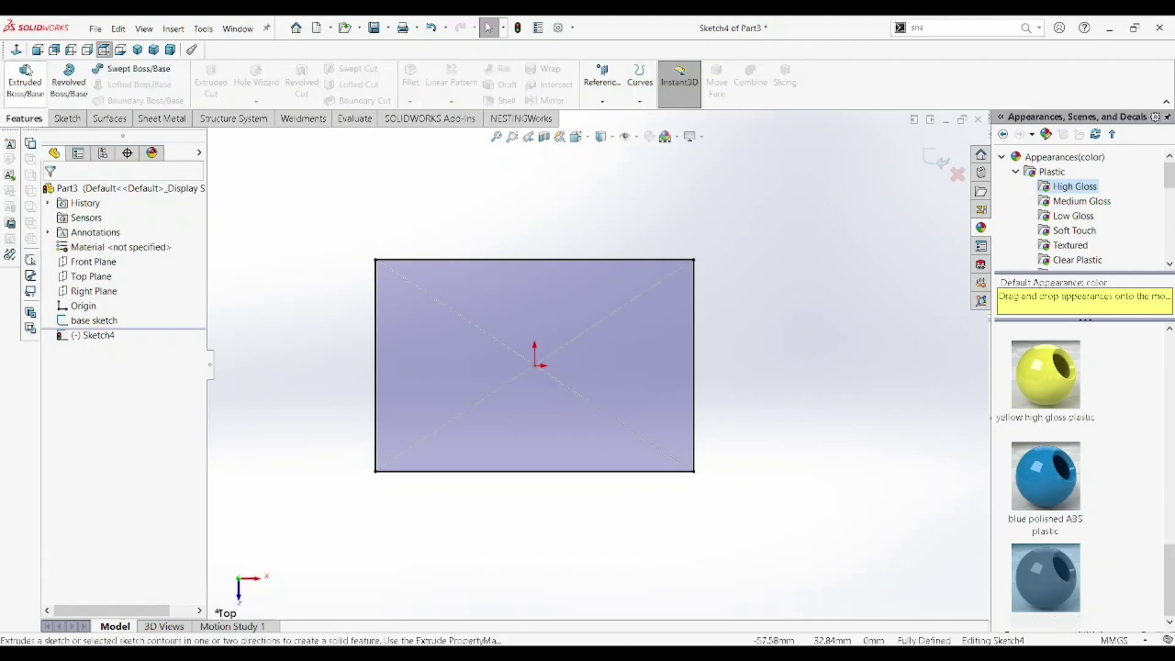
Extrude the converted rectangle downward to a 10 mm deep boss.
click(28, 79)
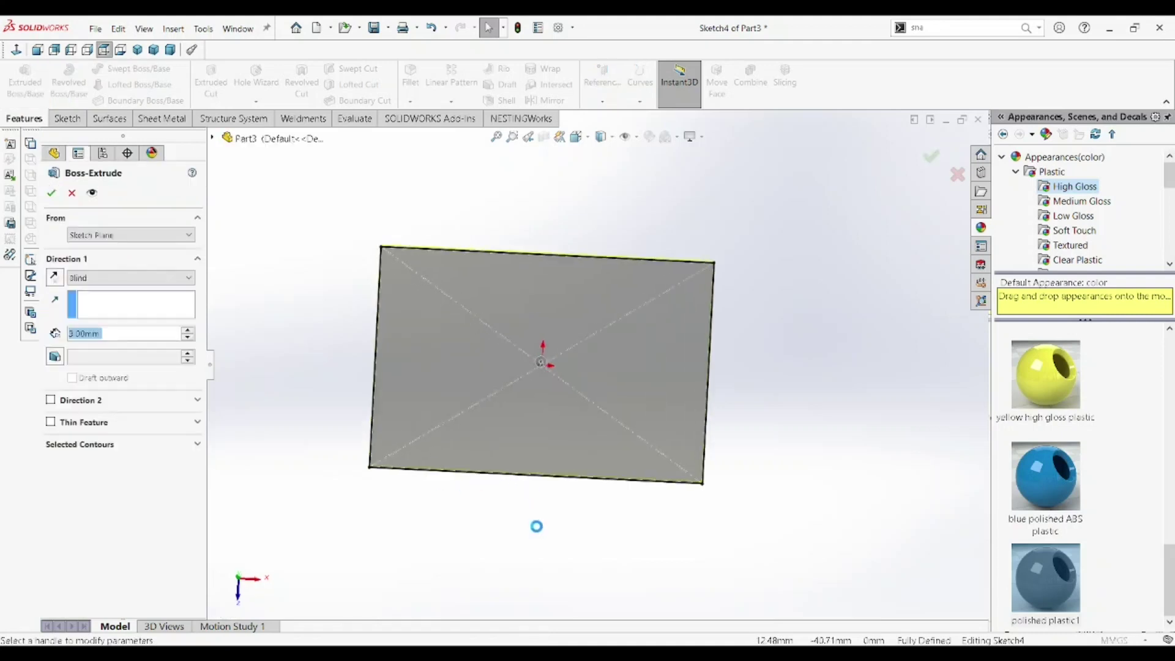
click(56, 280)
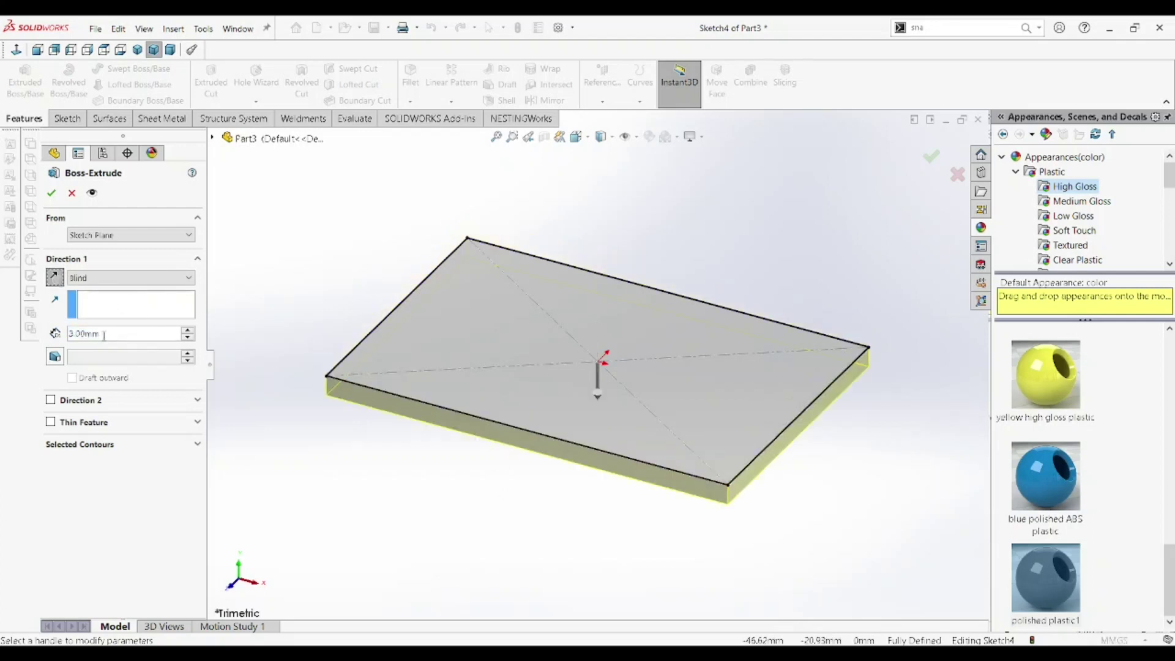
drag(104, 334, 56, 335)
text(10)
key(Return)
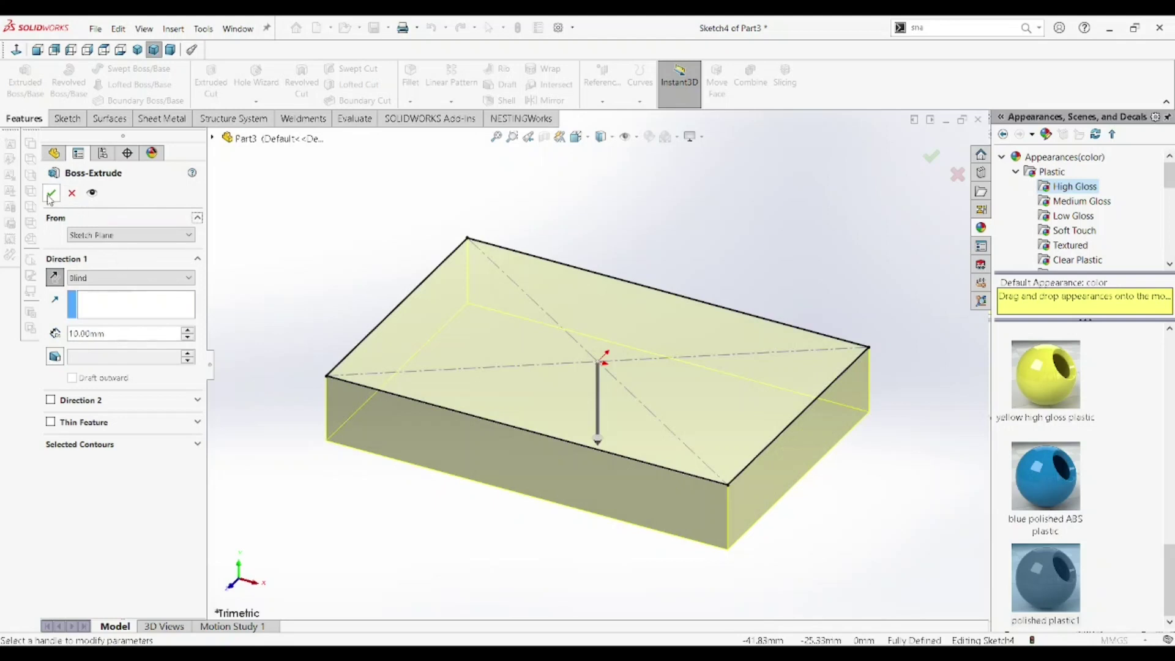
click(51, 194)
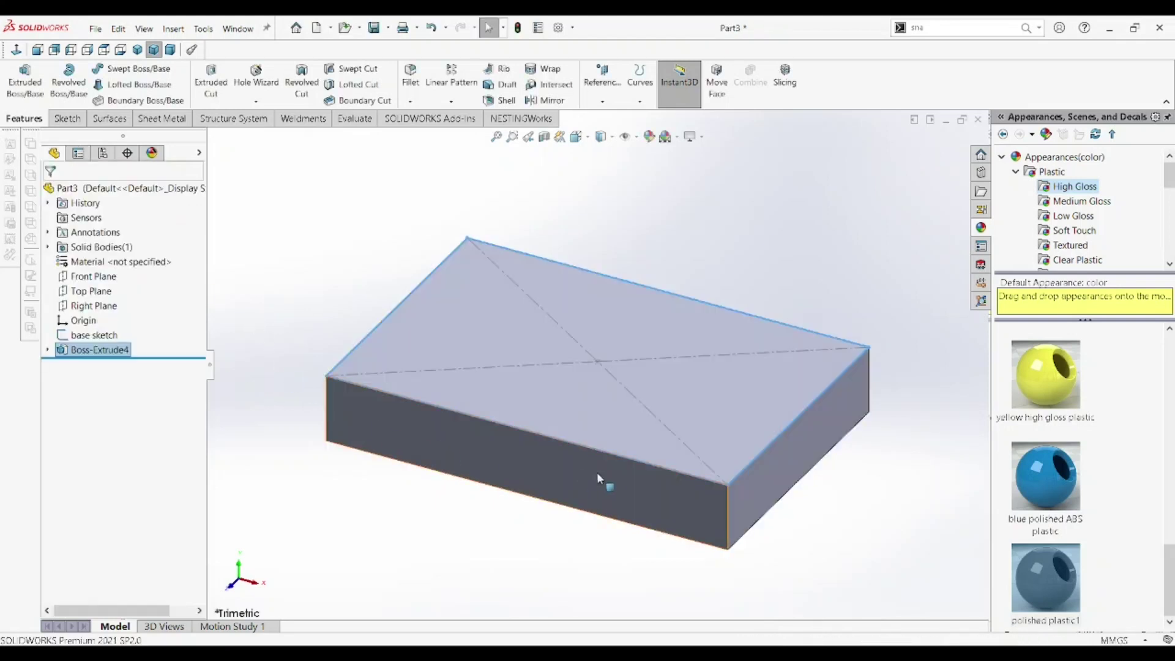
scroll(601, 476, up, 3)
scroll(678, 422, down, 2)
Select the first vertical corner edge of the block for a 10 mm fillet.
mouse_move(690, 480)
middle_down()
mouse_move(725, 484)
mouse_move(630, 480)
middle_up()
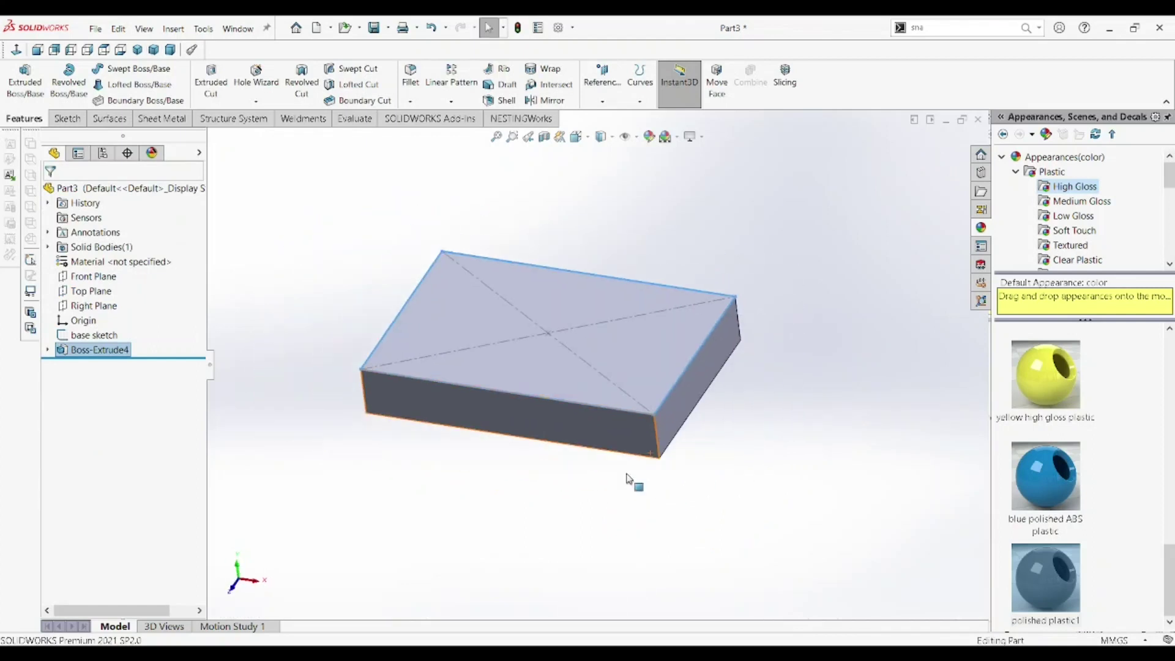
middle_drag(420, 379, 748, 420)
mouse_move(713, 470)
middle_down()
mouse_move(709, 428)
mouse_move(776, 461)
mouse_move(663, 450)
middle_up()
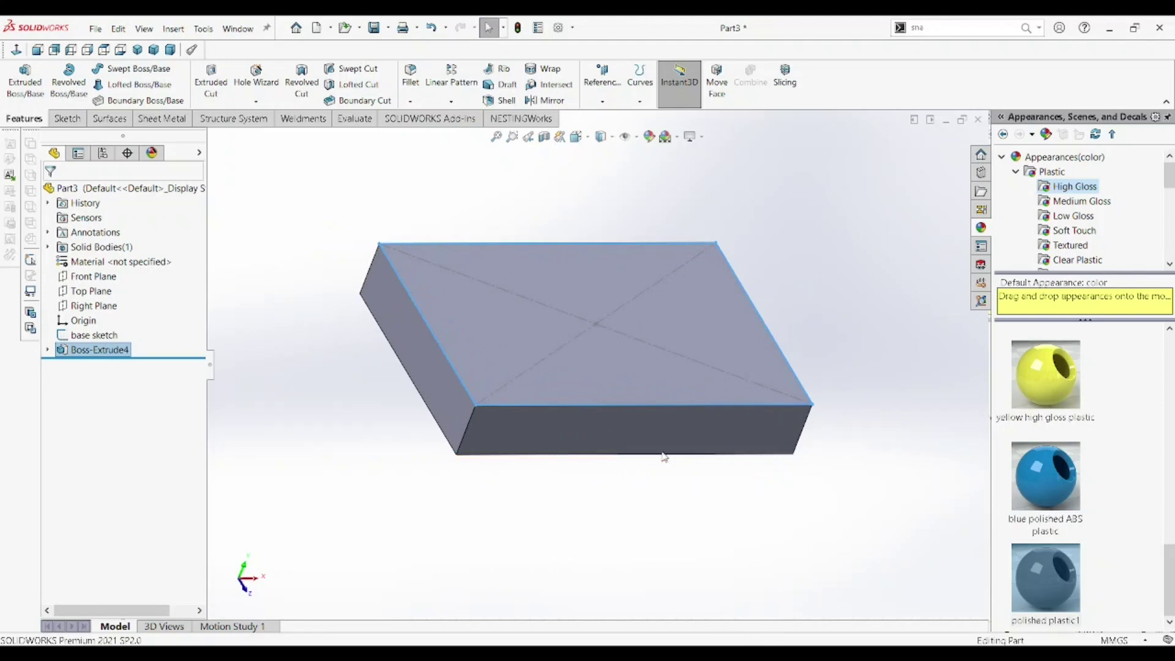
click(467, 436)
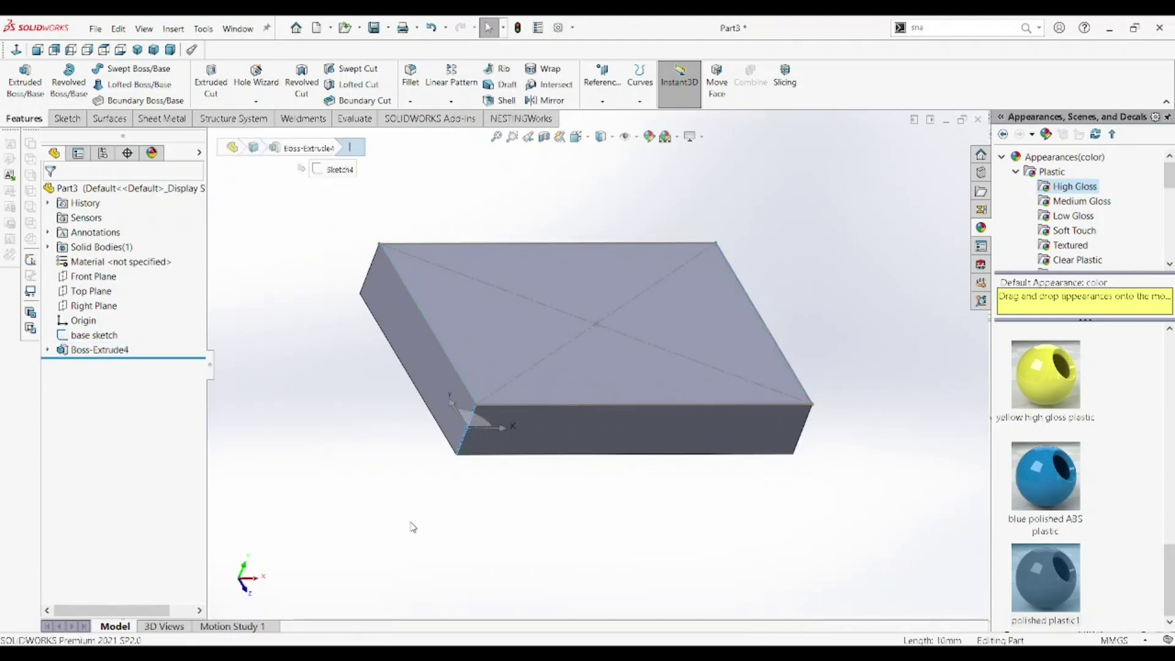
Add the back, front and right vertical edges and apply the 10 mm fillet.
click(376, 265)
middle_drag(518, 517, 687, 484)
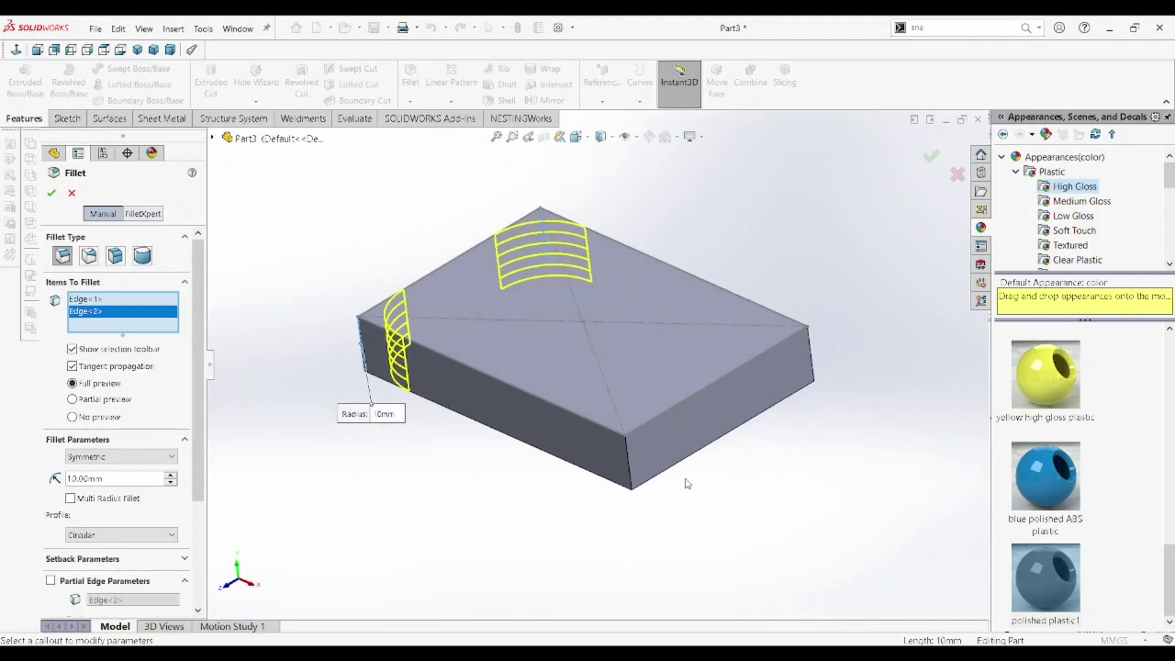
click(627, 459)
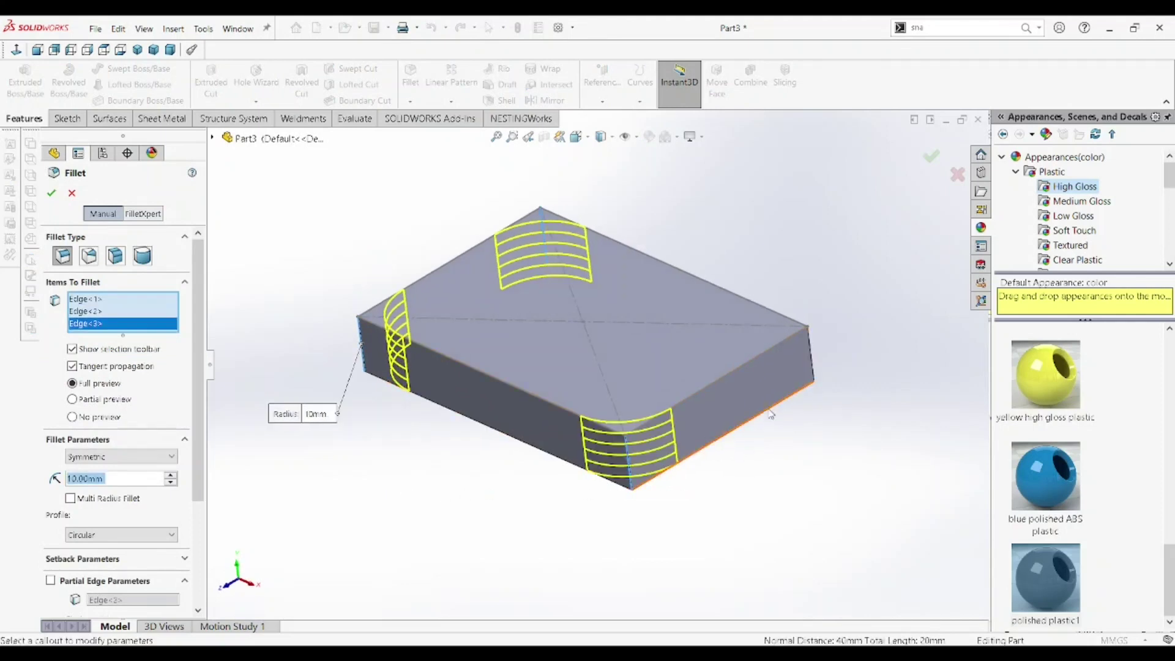
click(812, 347)
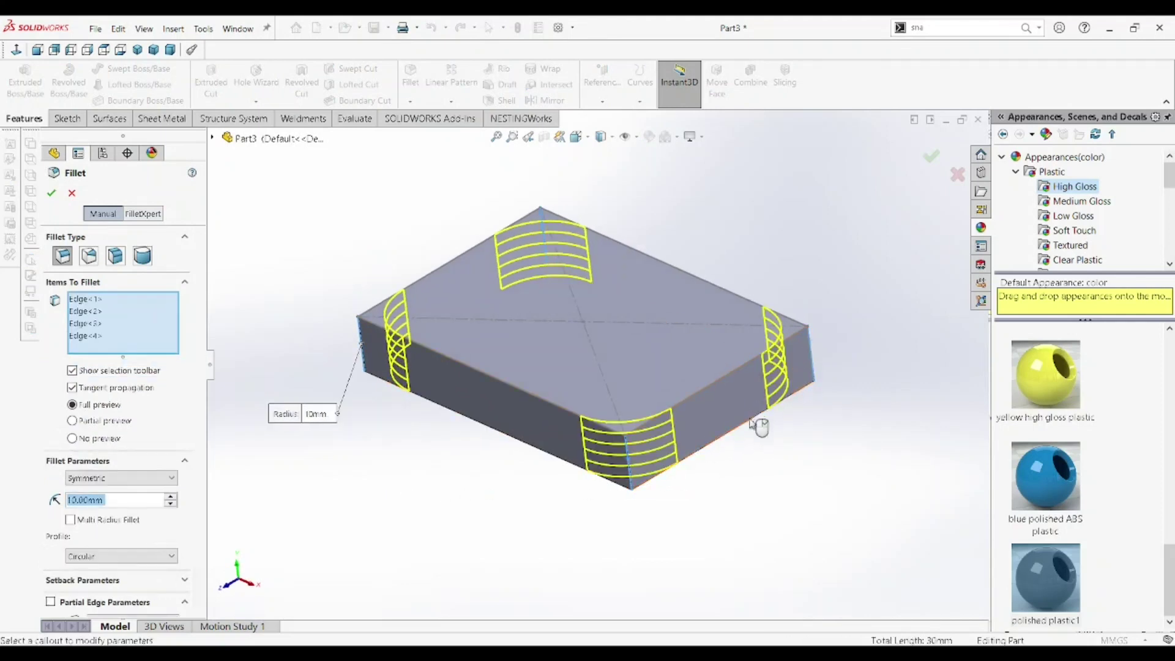
click(53, 194)
mouse_move(470, 500)
middle_down()
mouse_move(481, 462)
mouse_move(454, 459)
mouse_move(454, 564)
mouse_move(510, 416)
mouse_move(638, 477)
middle_up()
middle_drag(656, 394, 661, 255)
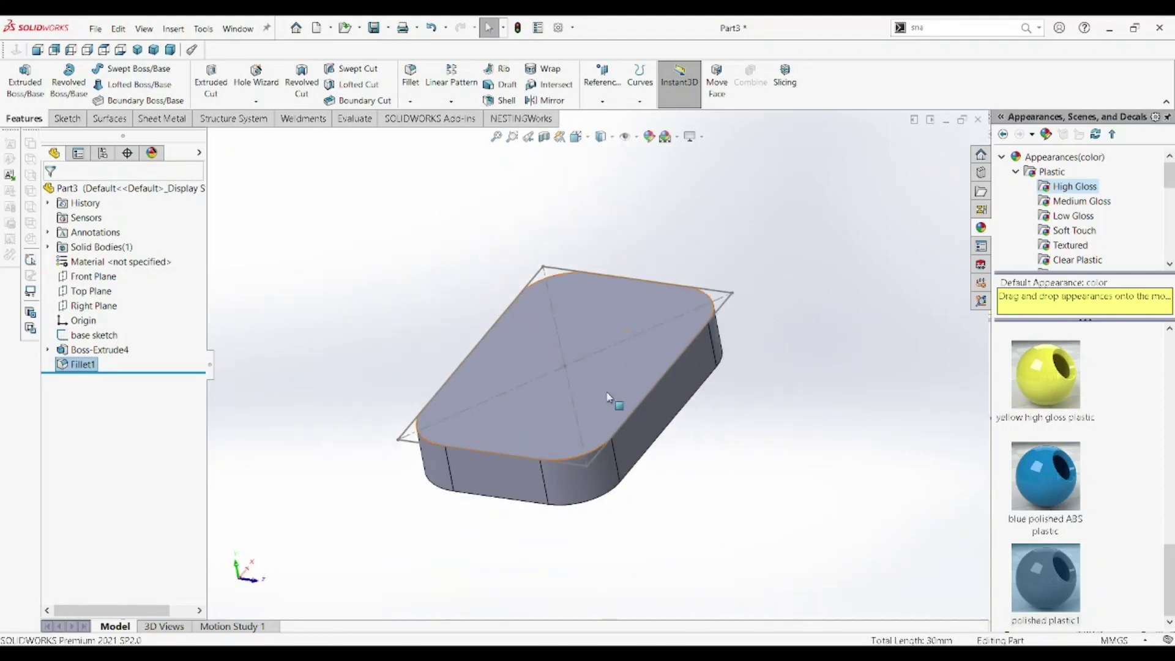
Shell the block outward at 2.30 mm with the top face removed, previewing the result.
click(504, 101)
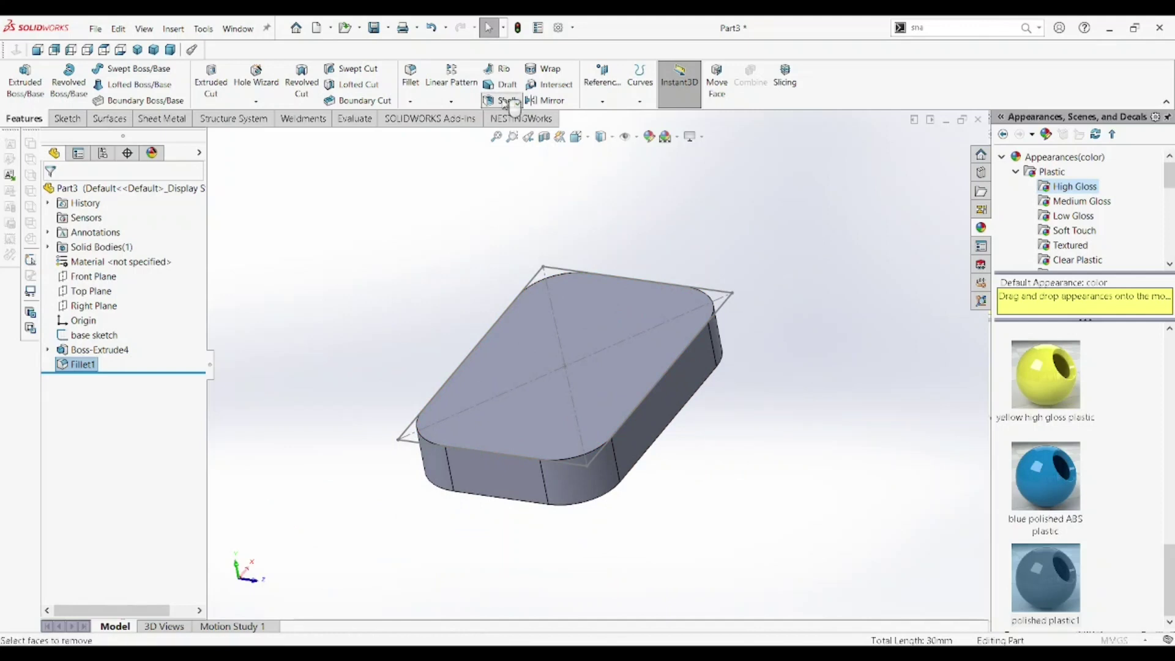
click(617, 310)
mouse_move(784, 499)
middle_down()
mouse_move(649, 476)
mouse_move(596, 368)
middle_up()
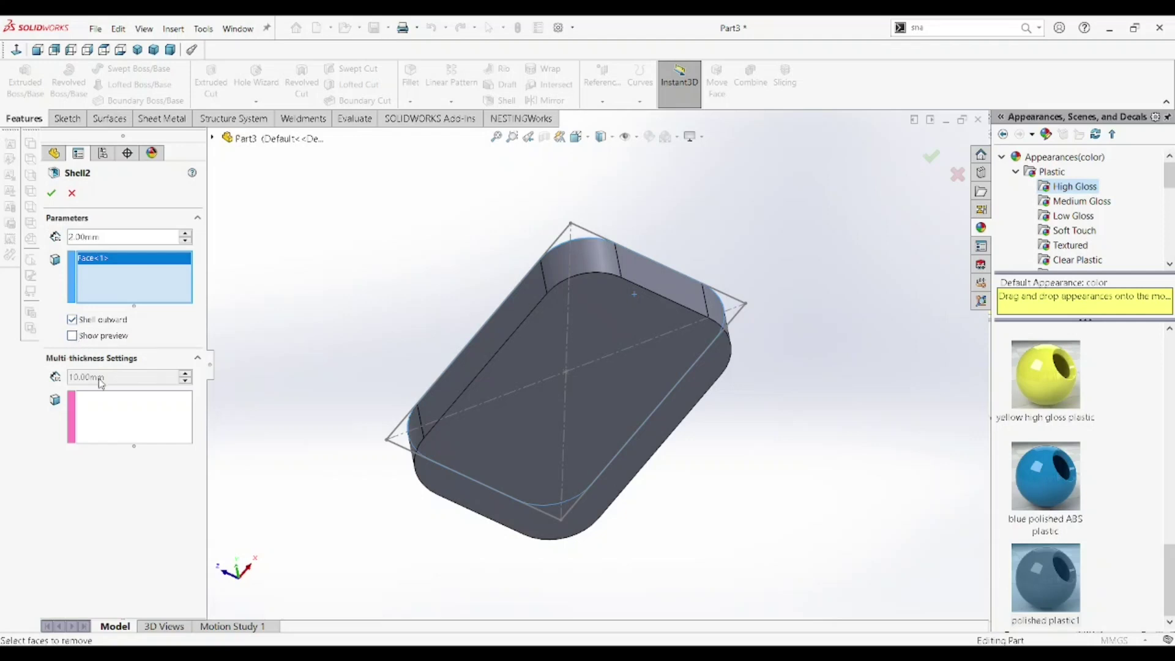
click(72, 335)
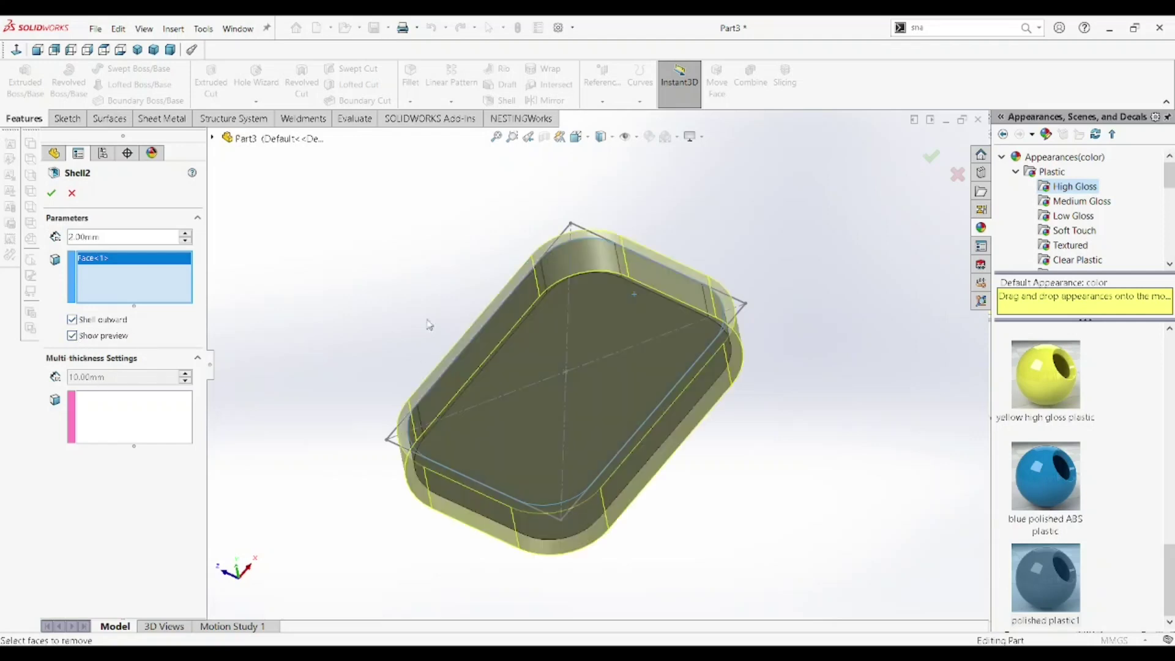
middle_drag(399, 276, 609, 399)
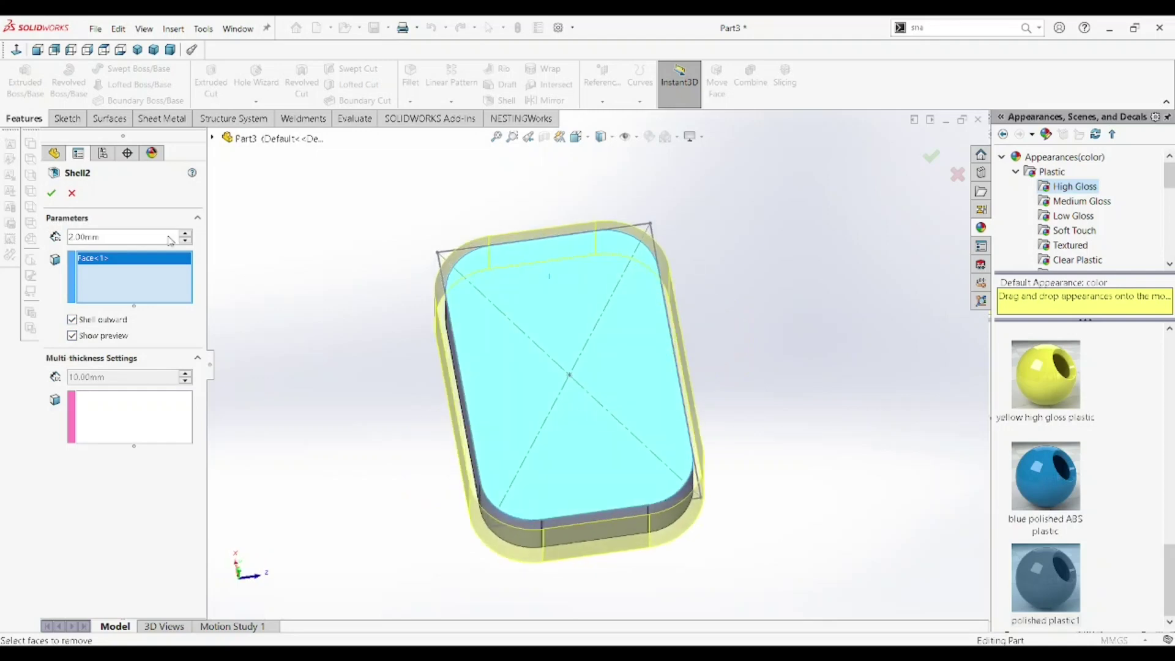
click(52, 193)
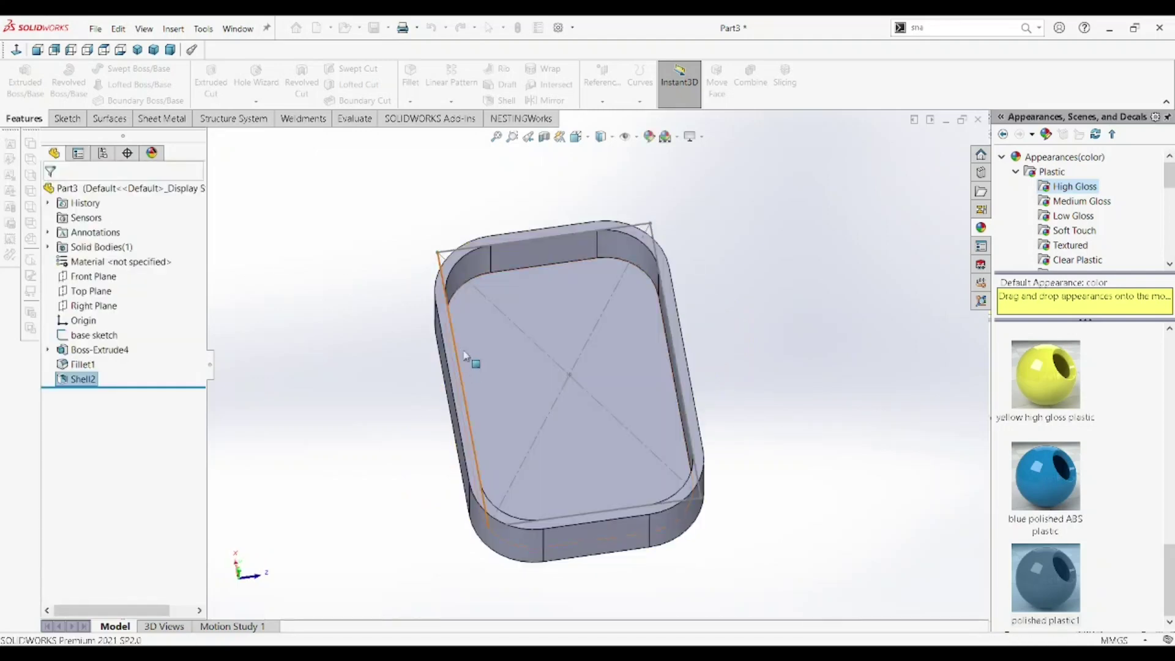
mouse_move(713, 517)
middle_down()
mouse_move(614, 401)
mouse_move(582, 456)
middle_up()
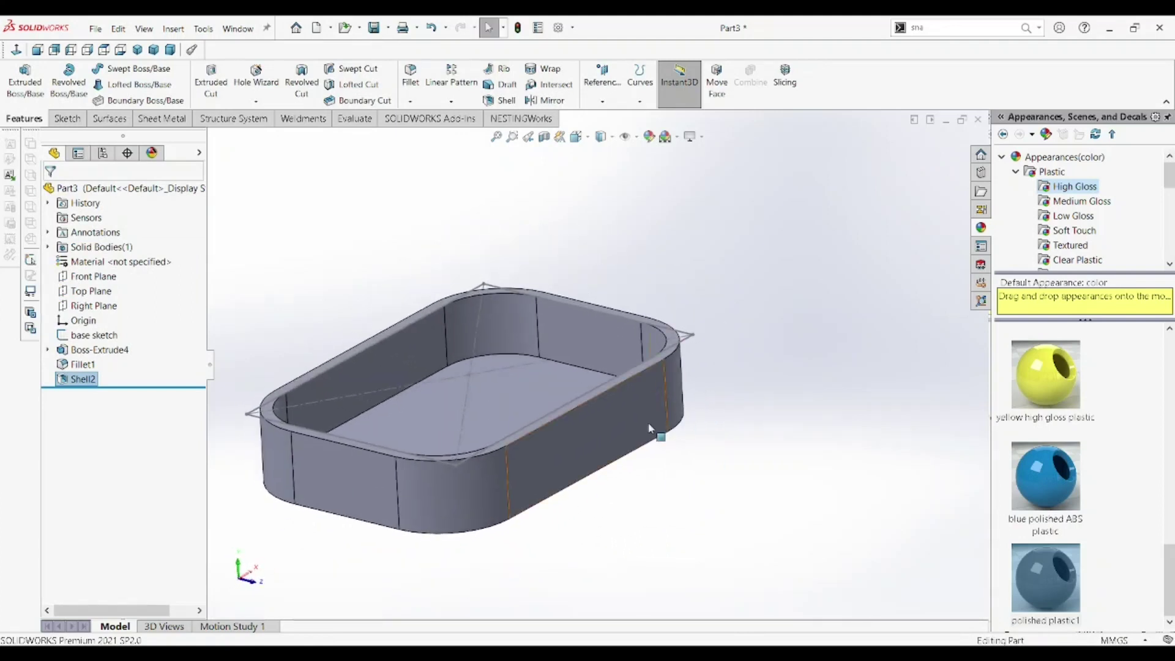
scroll(582, 456, up, 2)
scroll(582, 456, down, 3)
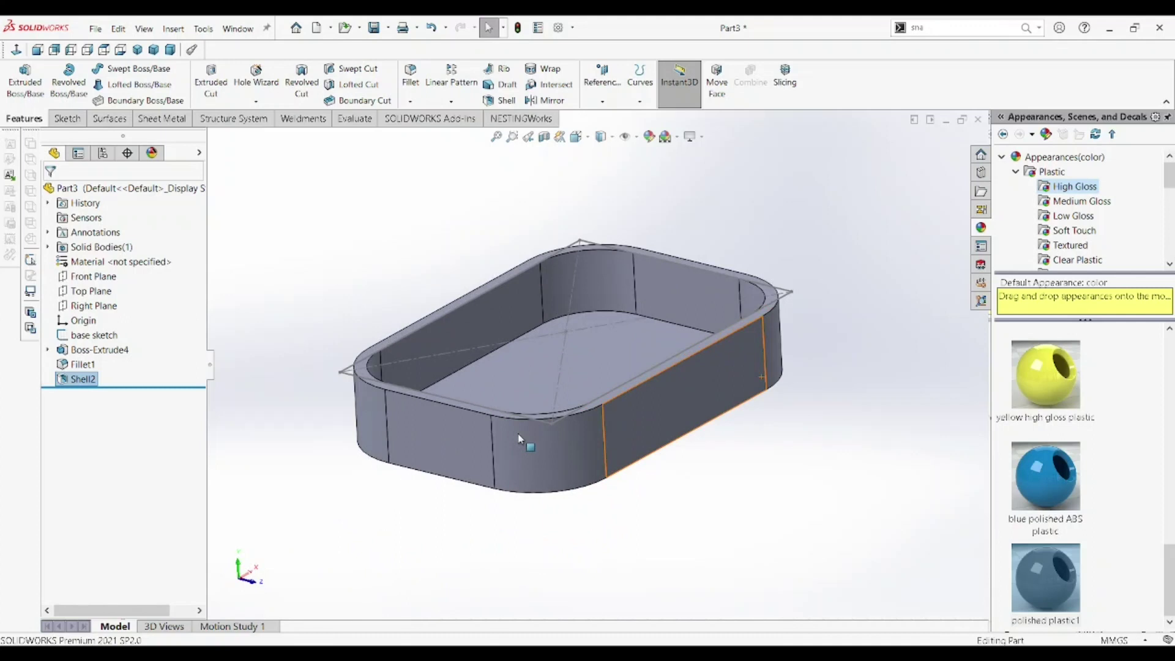